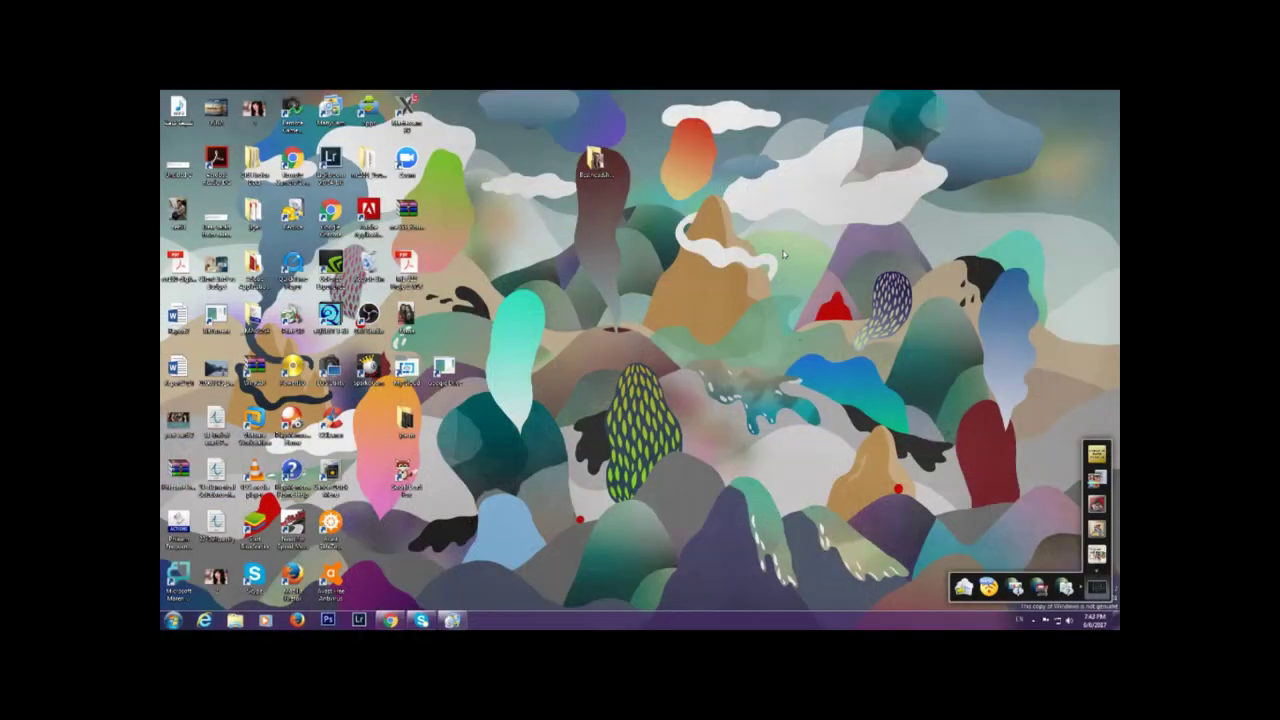
- Check Explorer's Computer view of the drives and one network location, then switch back to Chrome
left_click(235, 620)
left_click(200, 332)
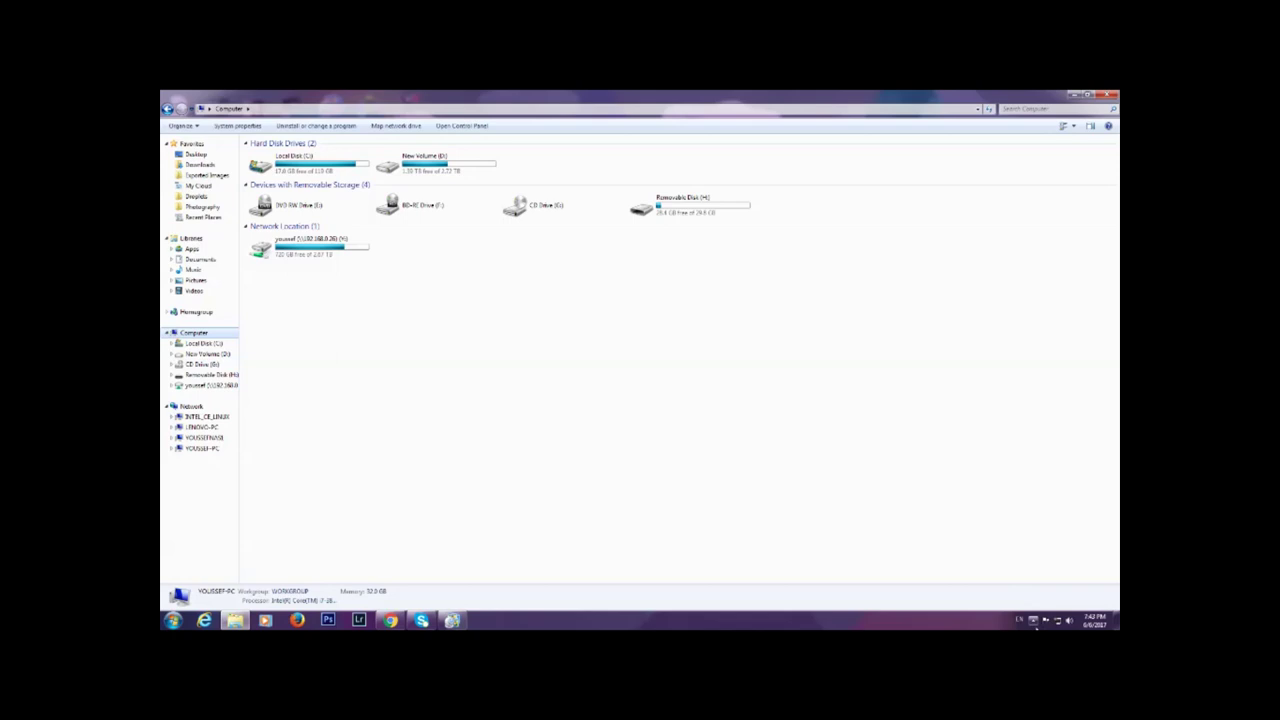
left_click(1034, 621)
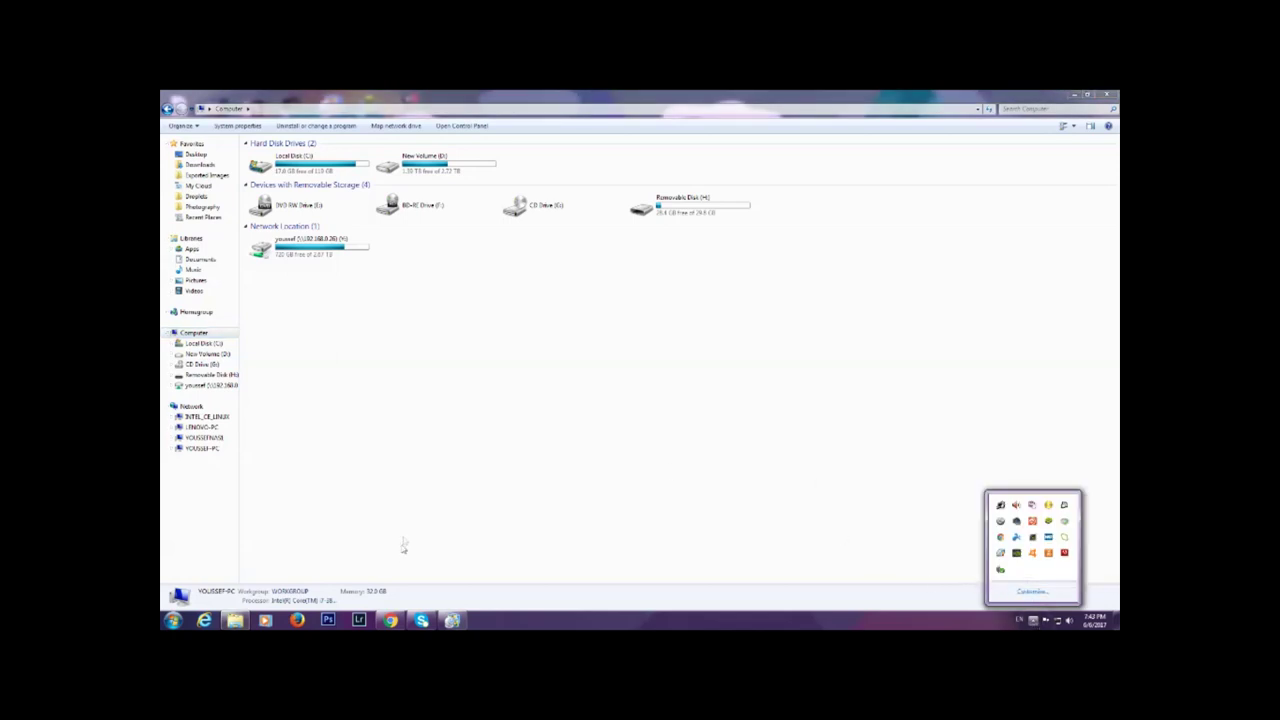
left_click(390, 621)
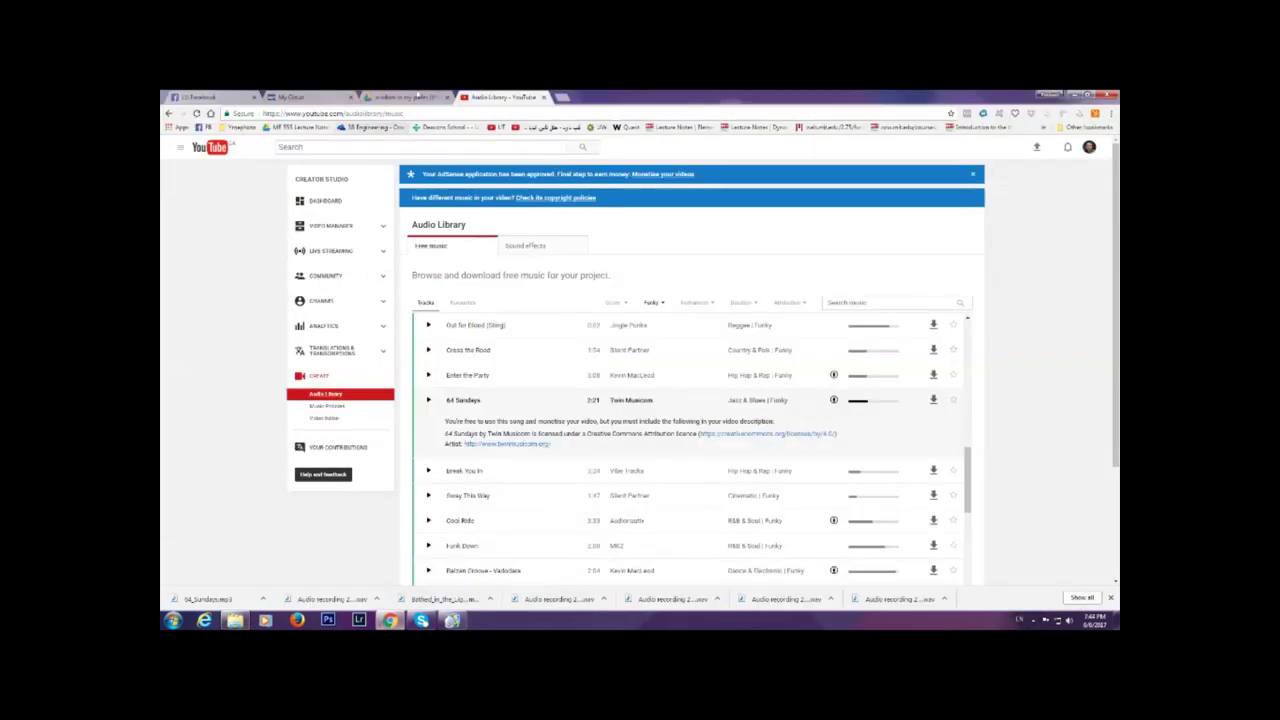
- Search 'wd my cloud' in a new tab and open the mycloud.com result
left_click(562, 97)
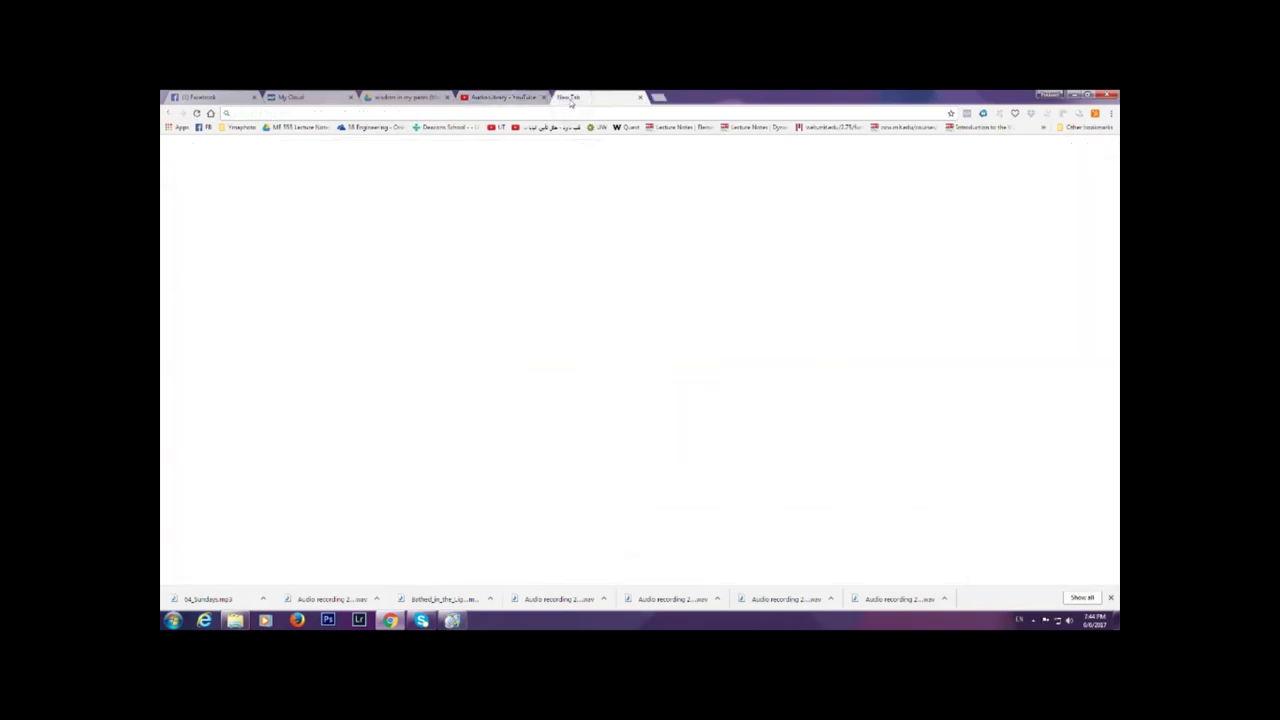
type("wdmy")
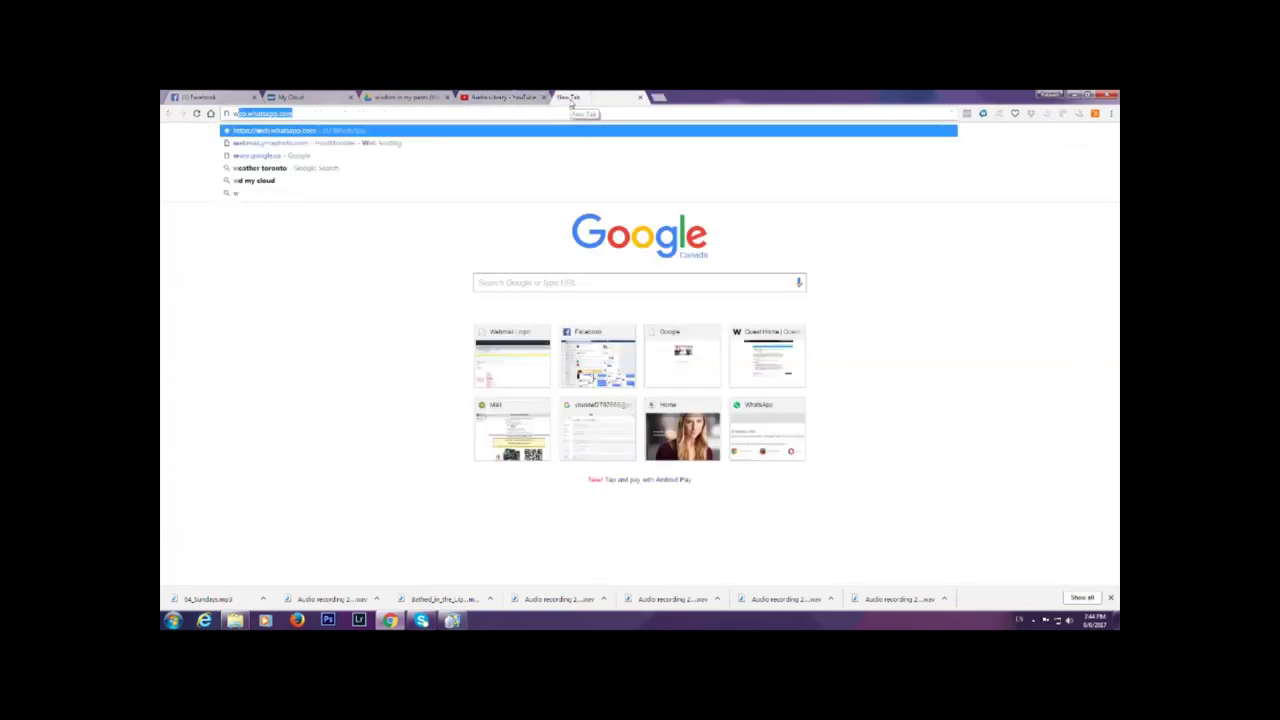
key("Down")
key("Return")
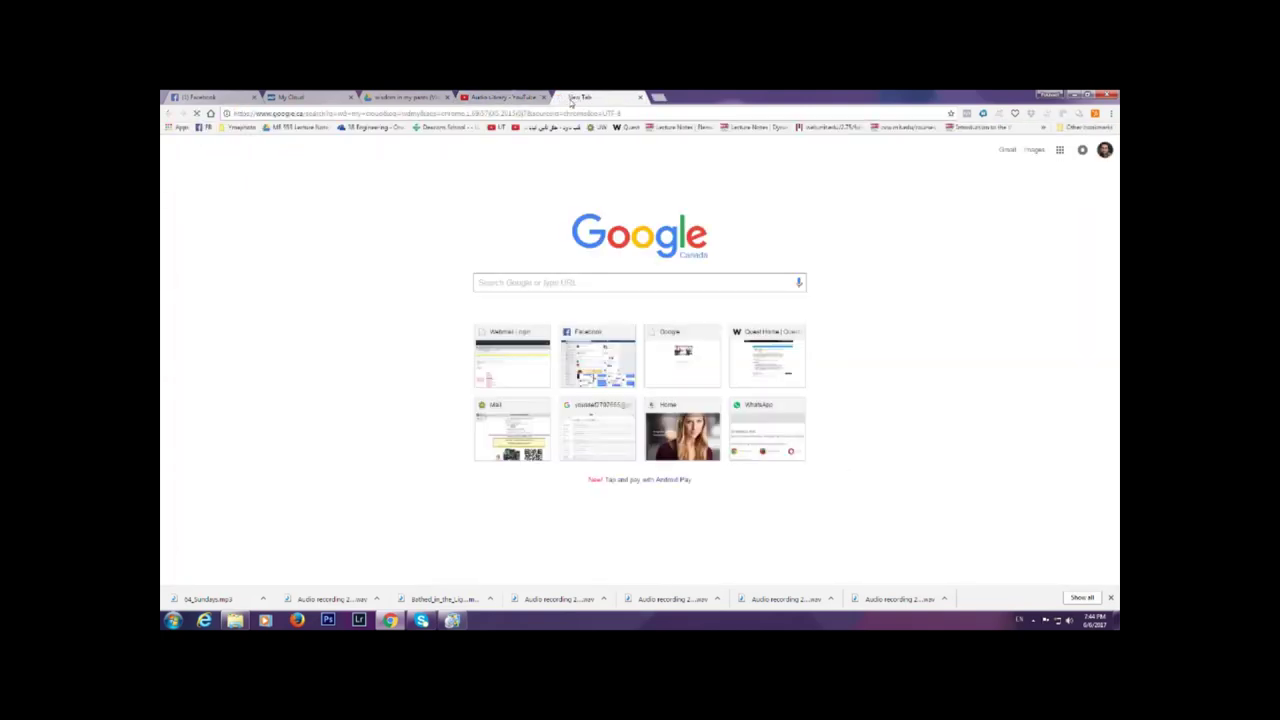
left_click(261, 228)
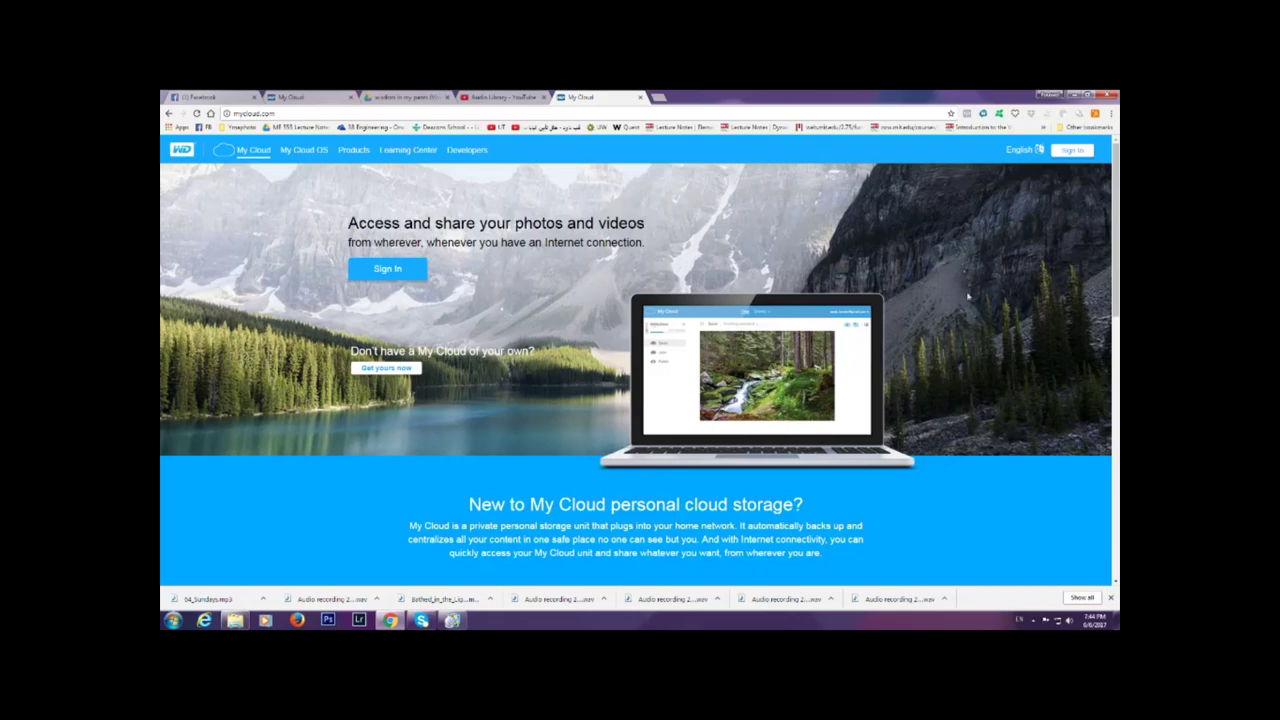
left_click(1040, 621)
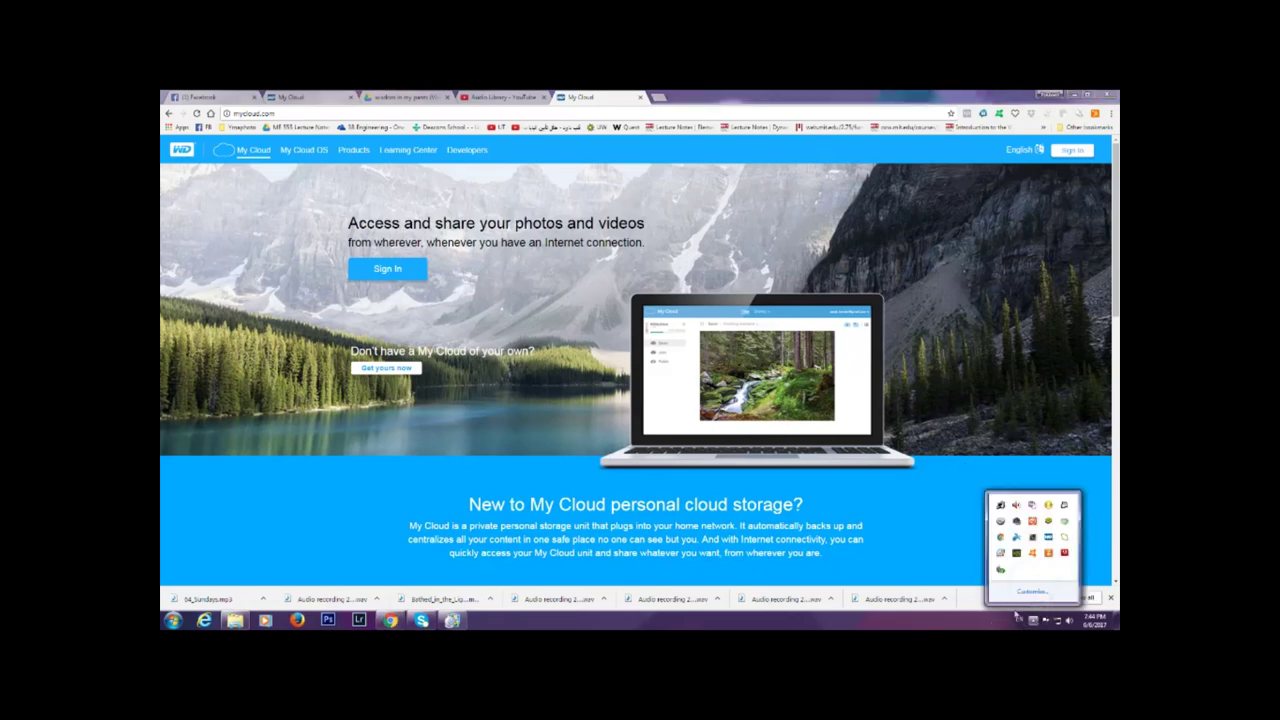
- Map the NAS's personal user share as a network drive from the WD Access tray menu
right_click(1048, 540)
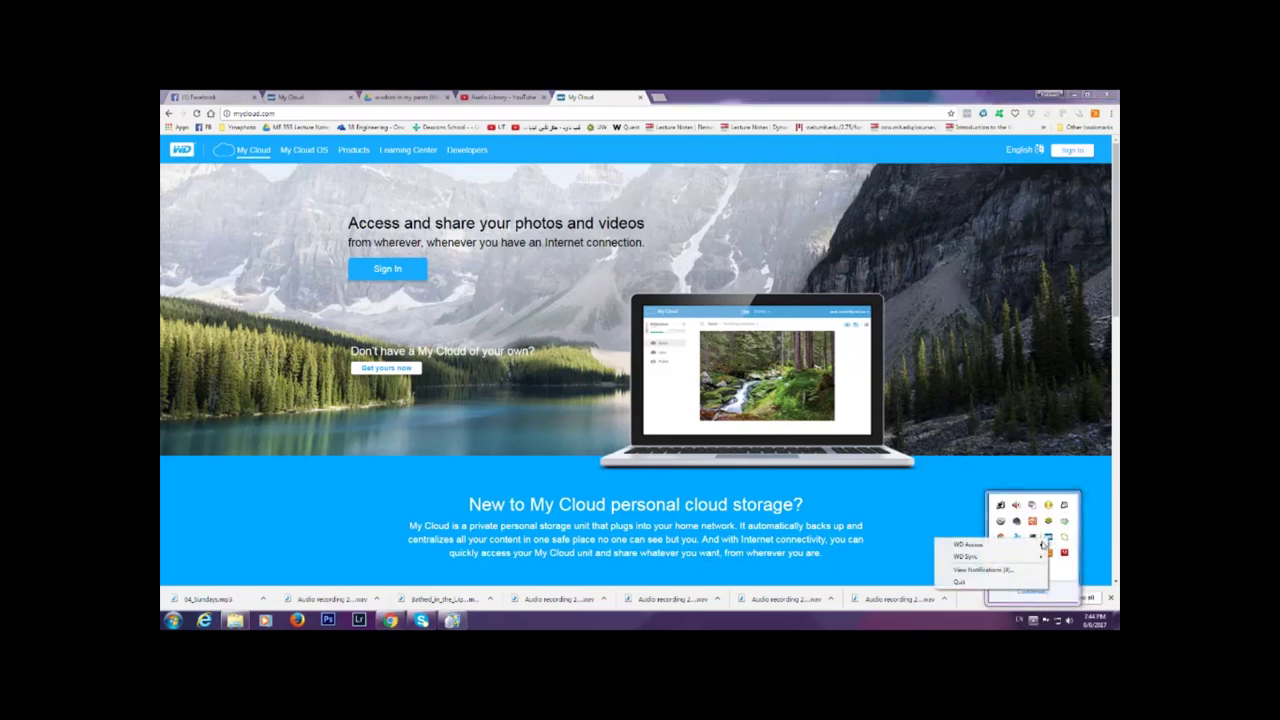
mouse_move(985, 546)
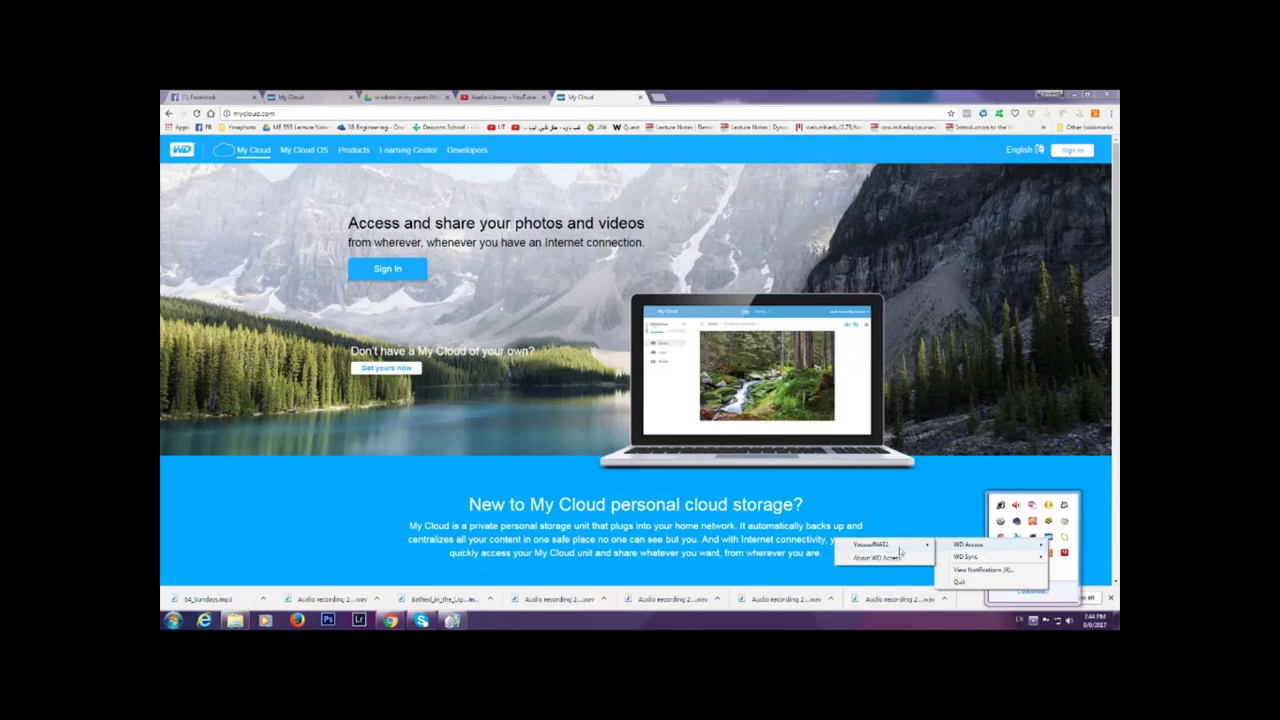
mouse_move(891, 548)
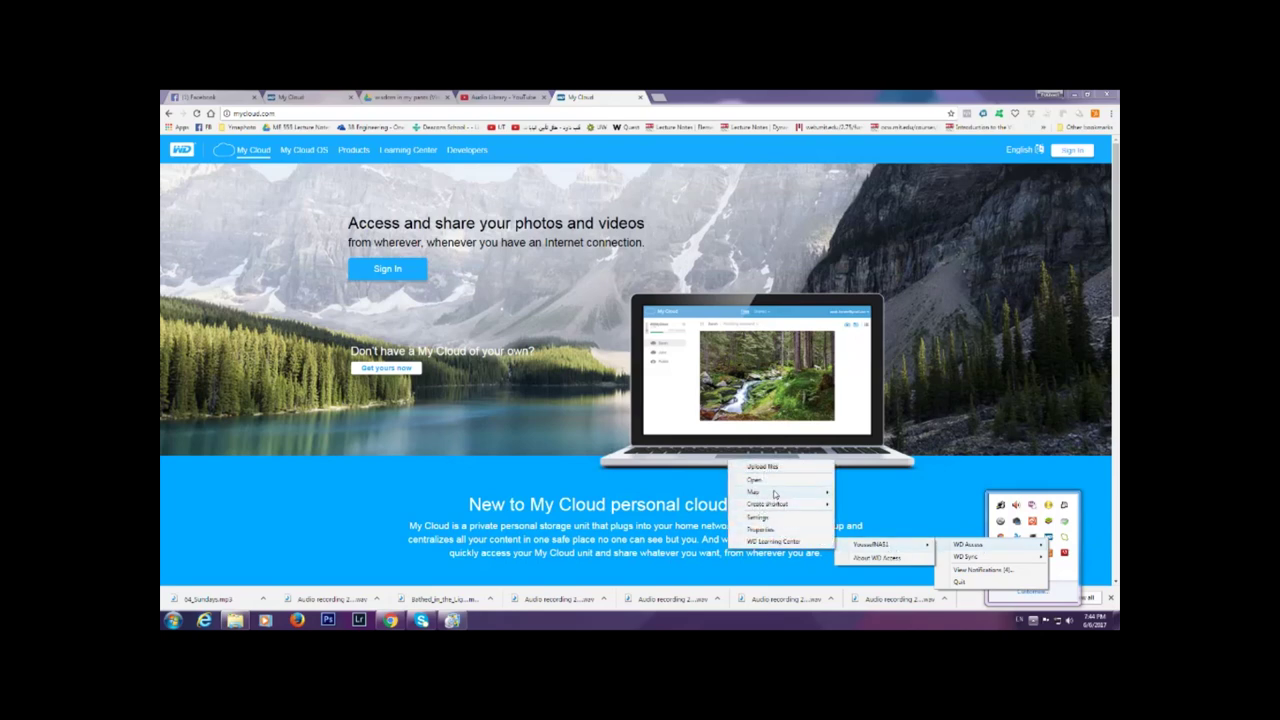
mouse_move(775, 494)
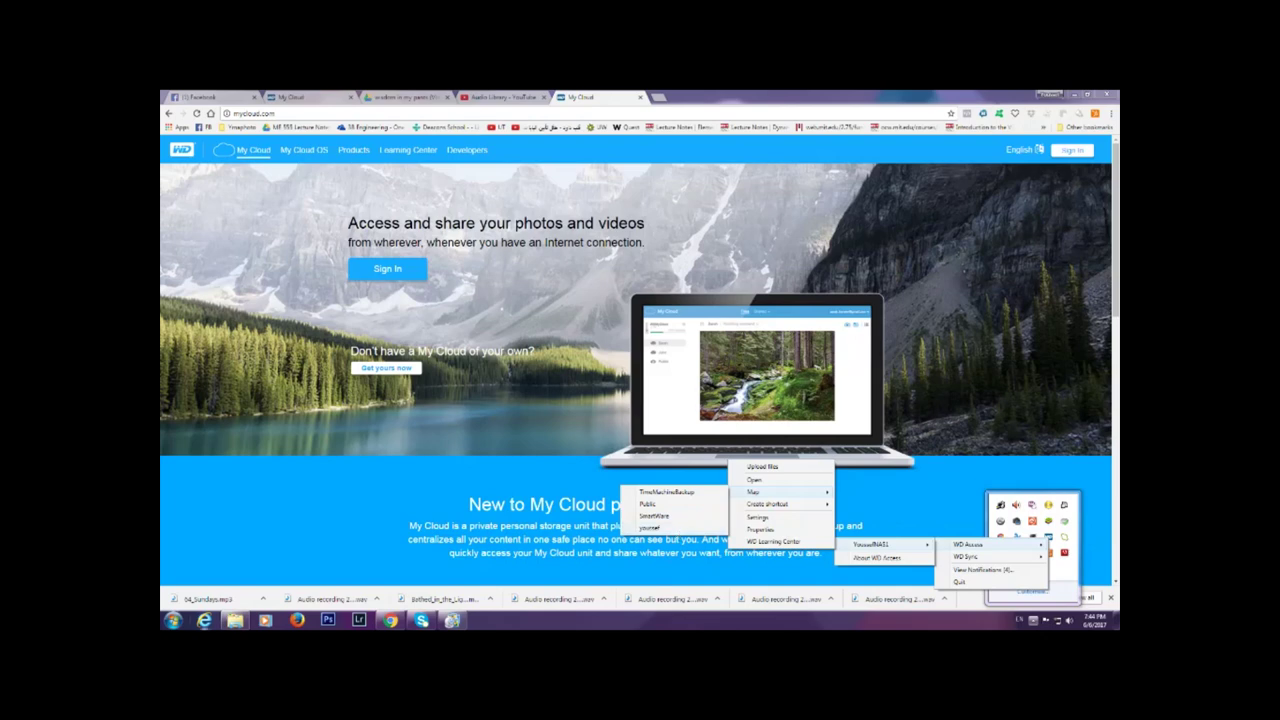
left_click(652, 527)
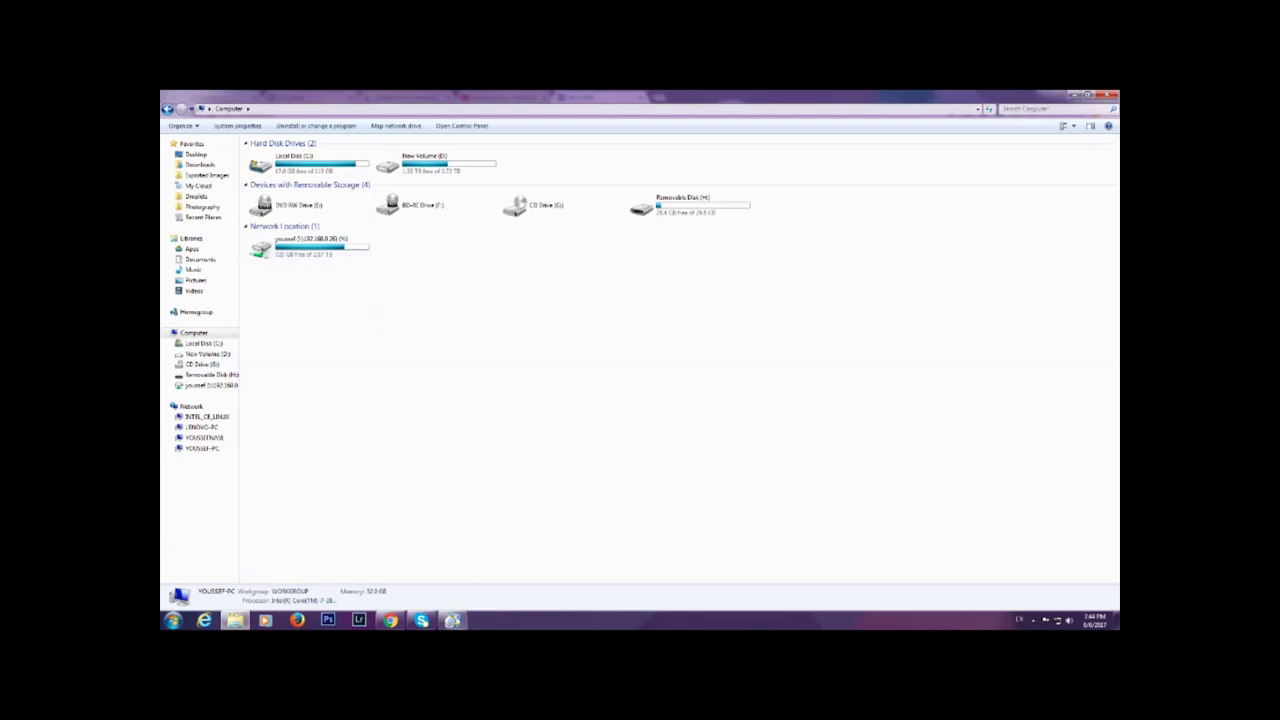
- Launch the NAS Settings from WD Access, opening 192.168.0.26 in a new Chrome tab
left_click(1033, 620)
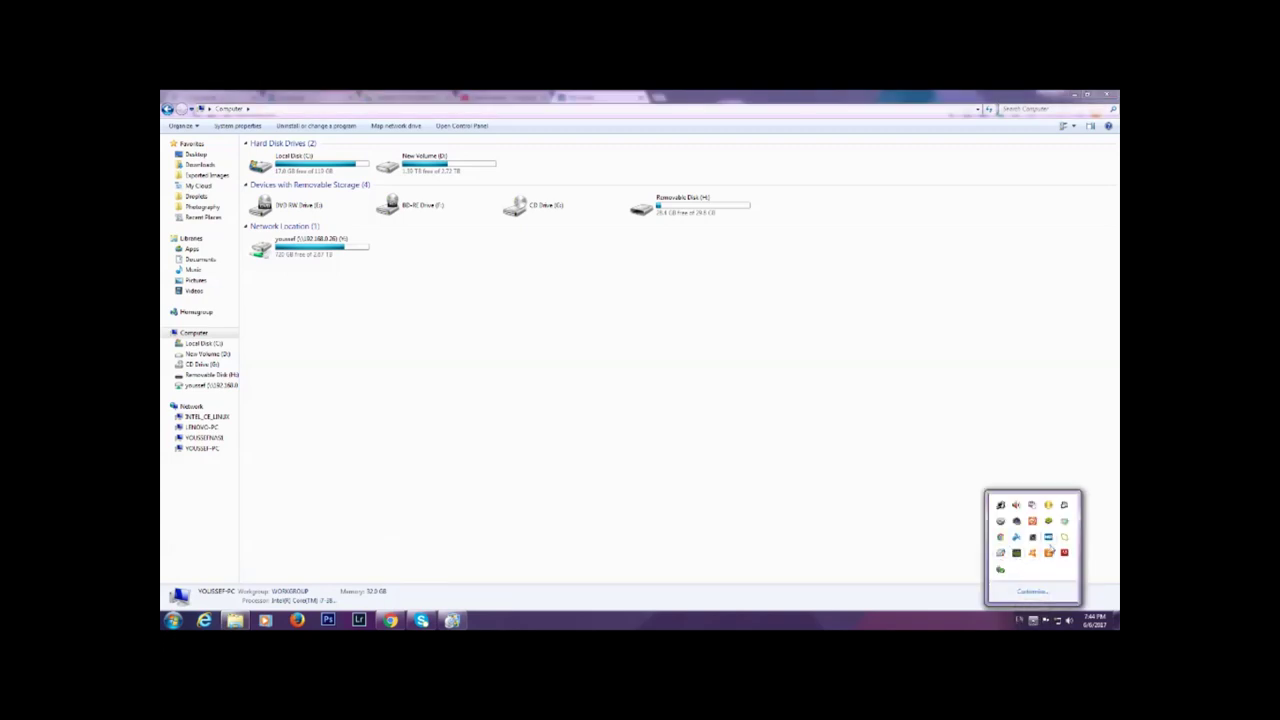
right_click(1047, 537)
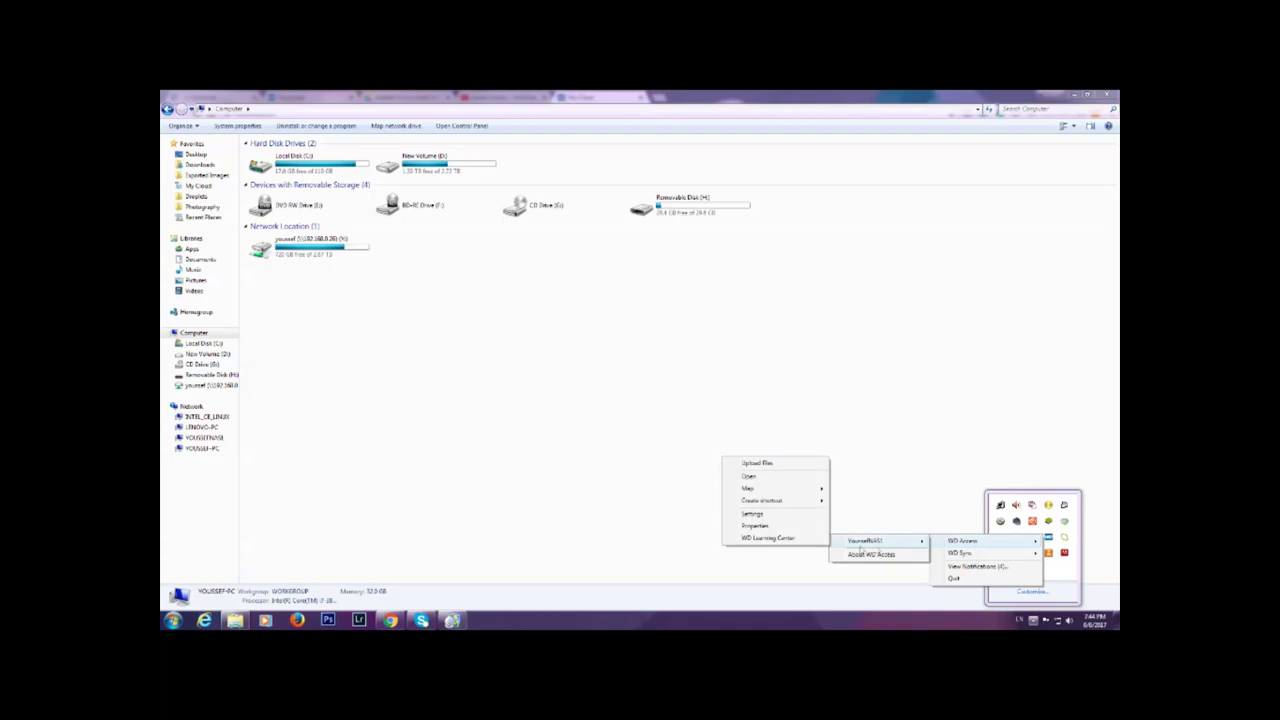
left_click(759, 516)
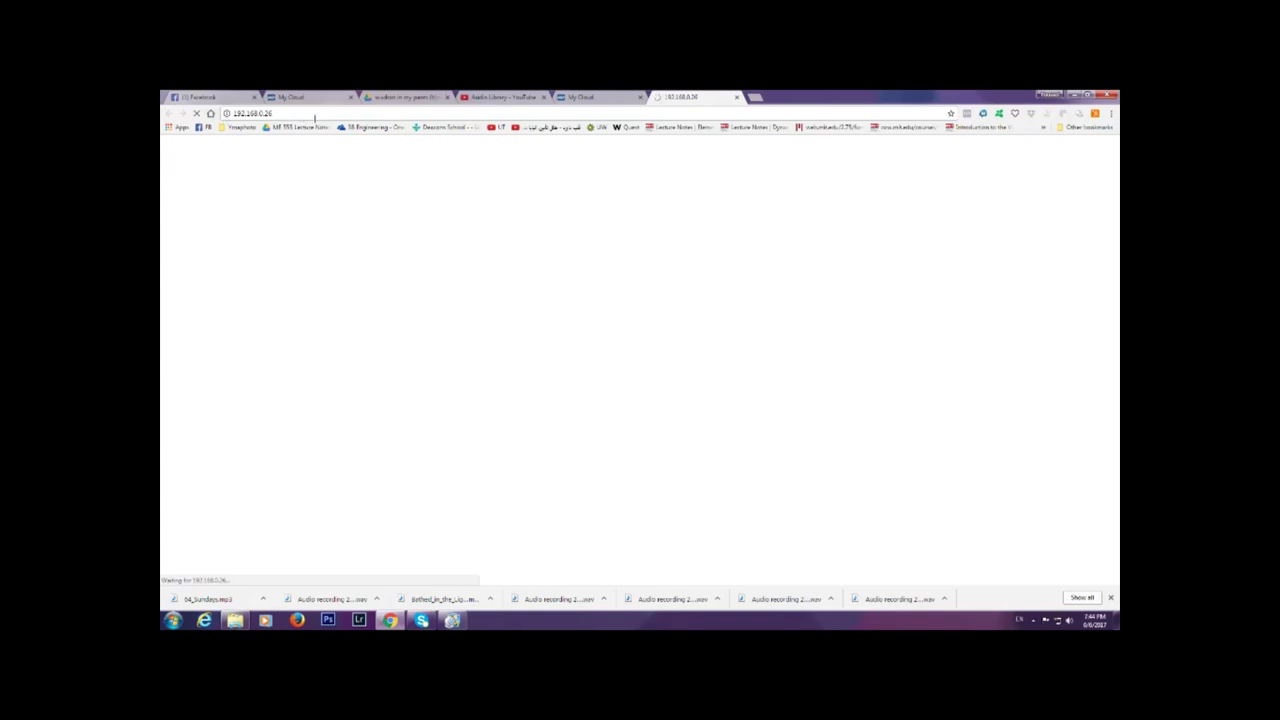
- Leave the device login page and reopen Explorer's Computer view showing the mapped 192.168.0.26 share
left_click(658, 244)
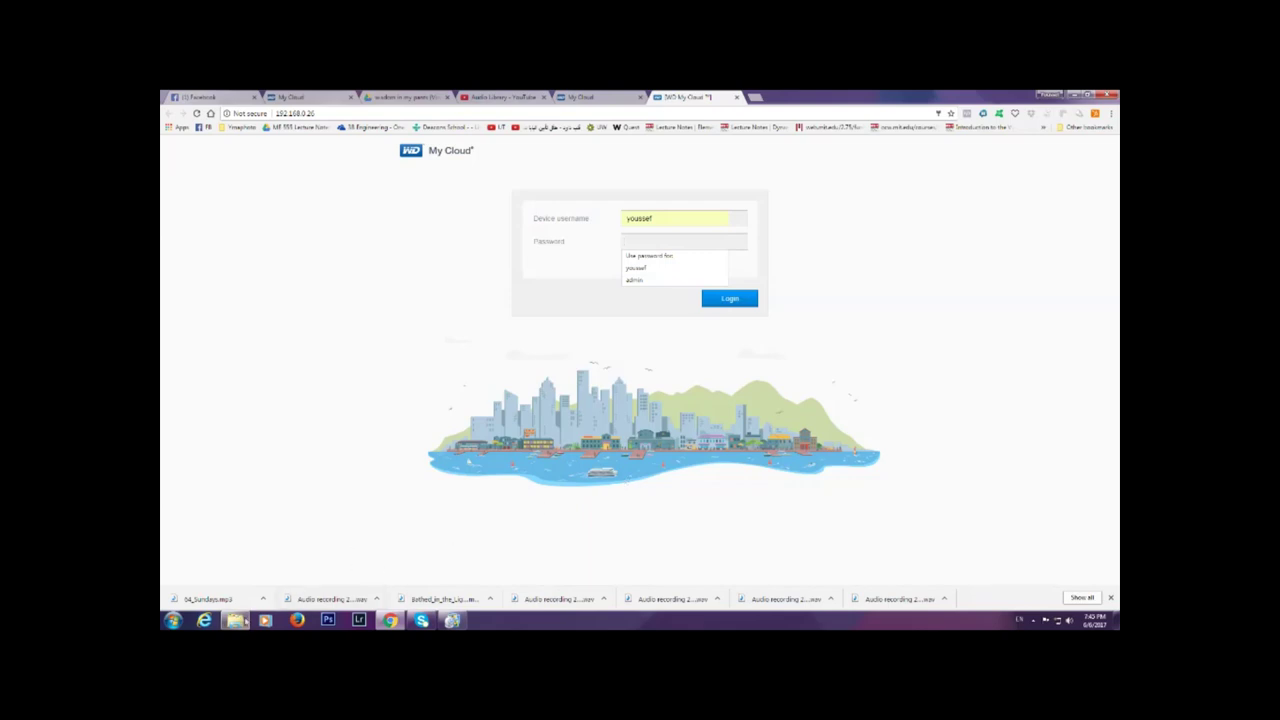
left_click(172, 620)
key("super")
key("super")
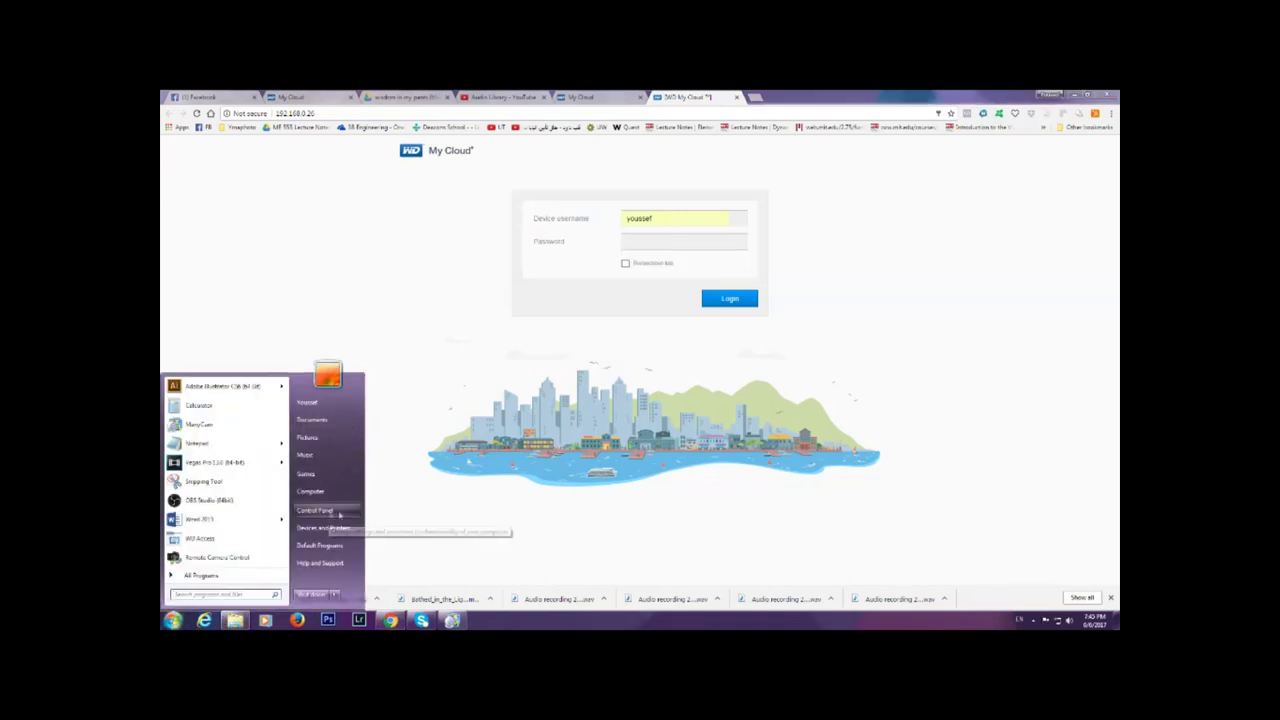
left_click(425, 531)
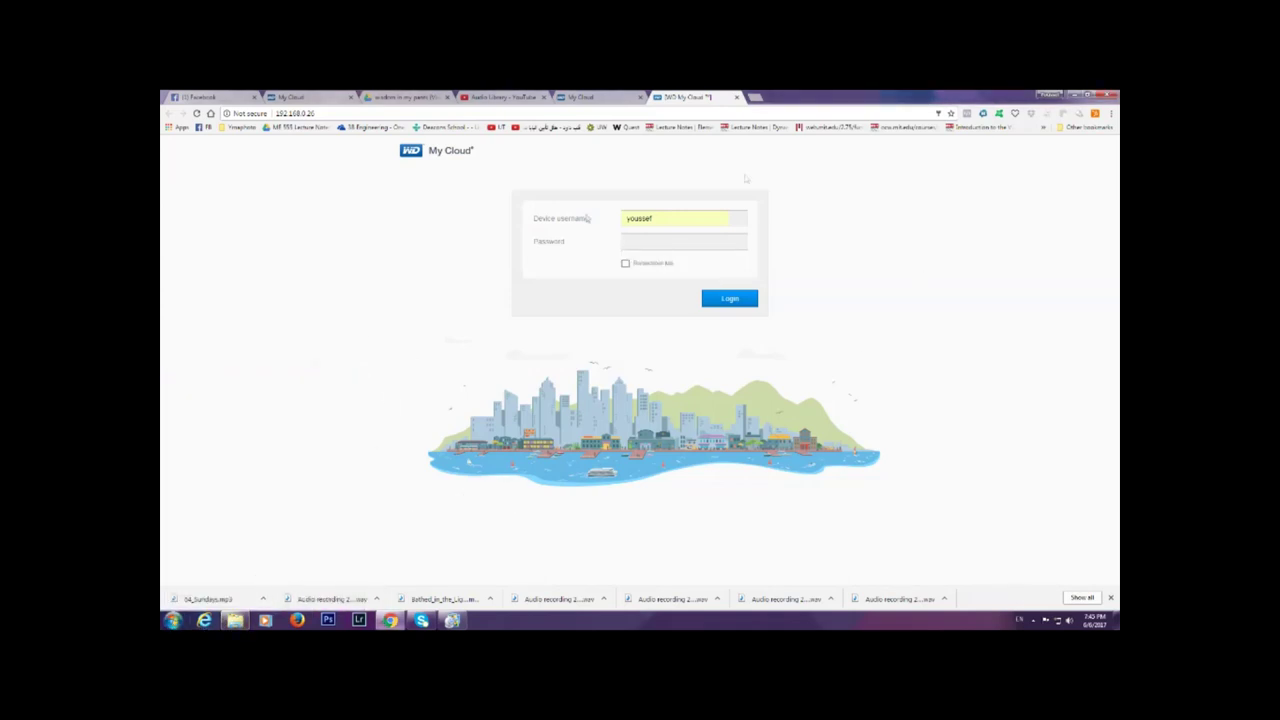
left_click(234, 620)
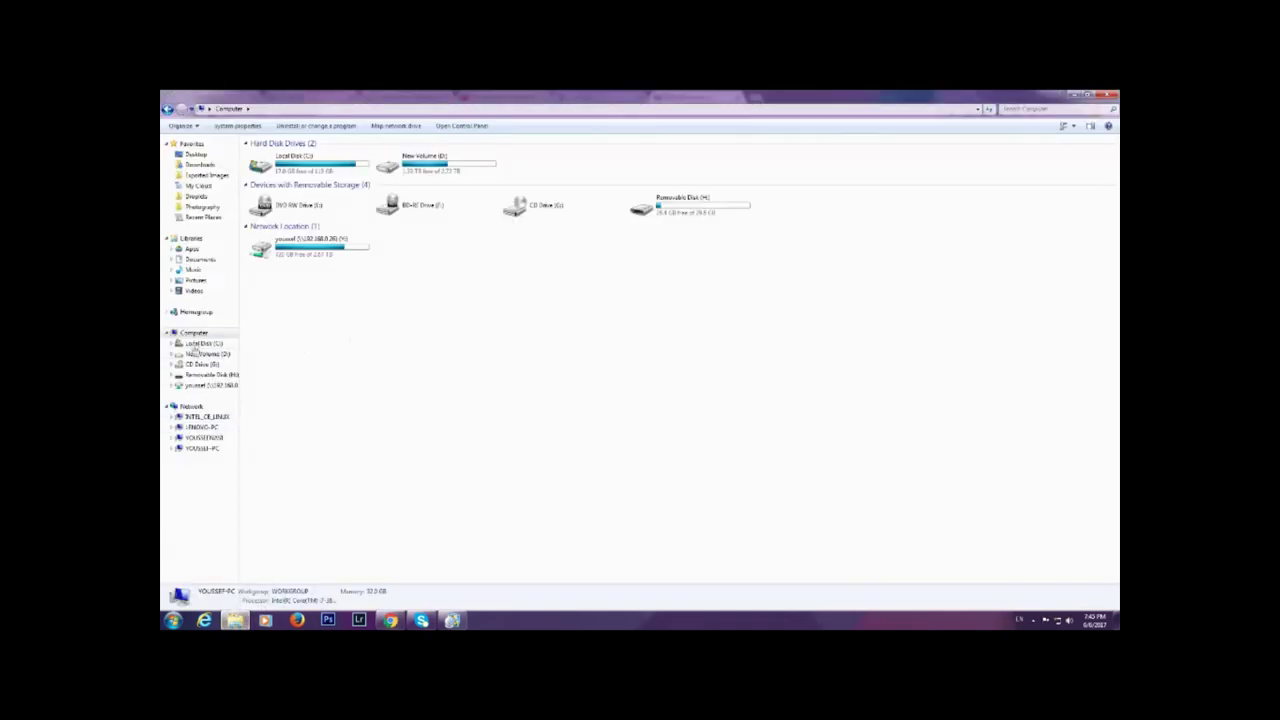
- Browse the 31 items on network drive Y:, return to Computer, and bring up the Start menu
left_click(292, 248)
double_click(292, 248)
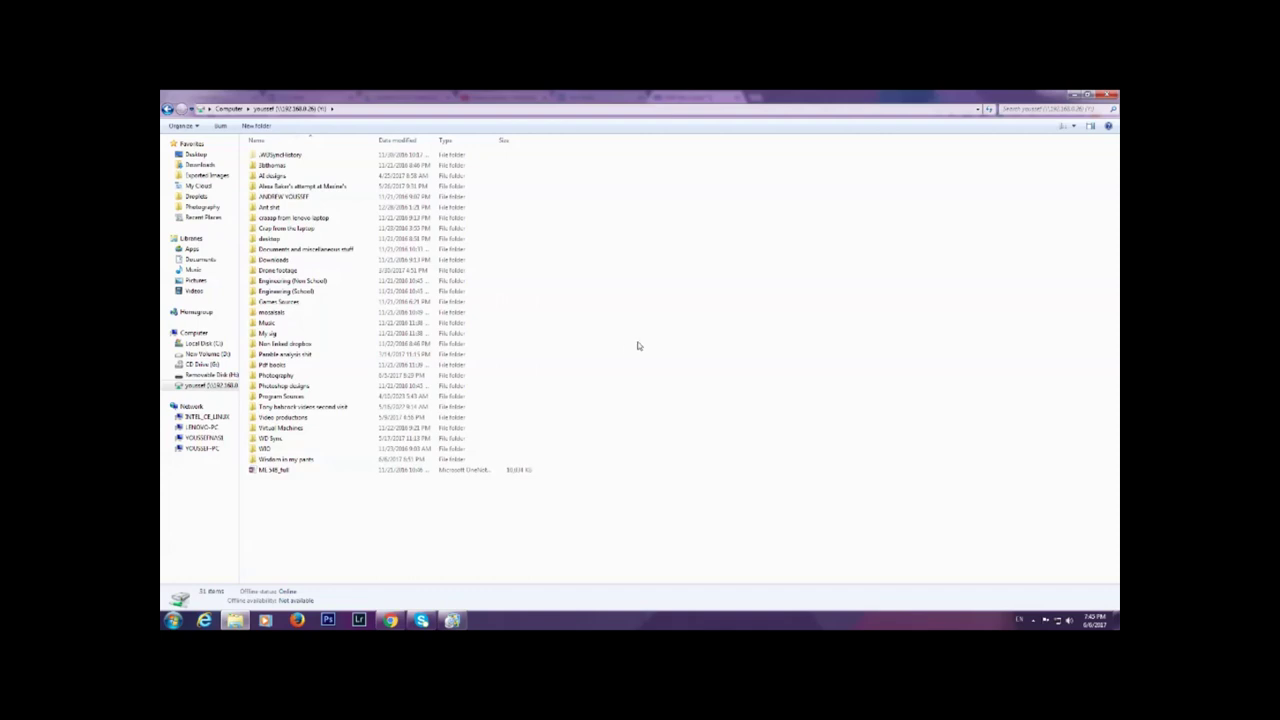
left_click(194, 333)
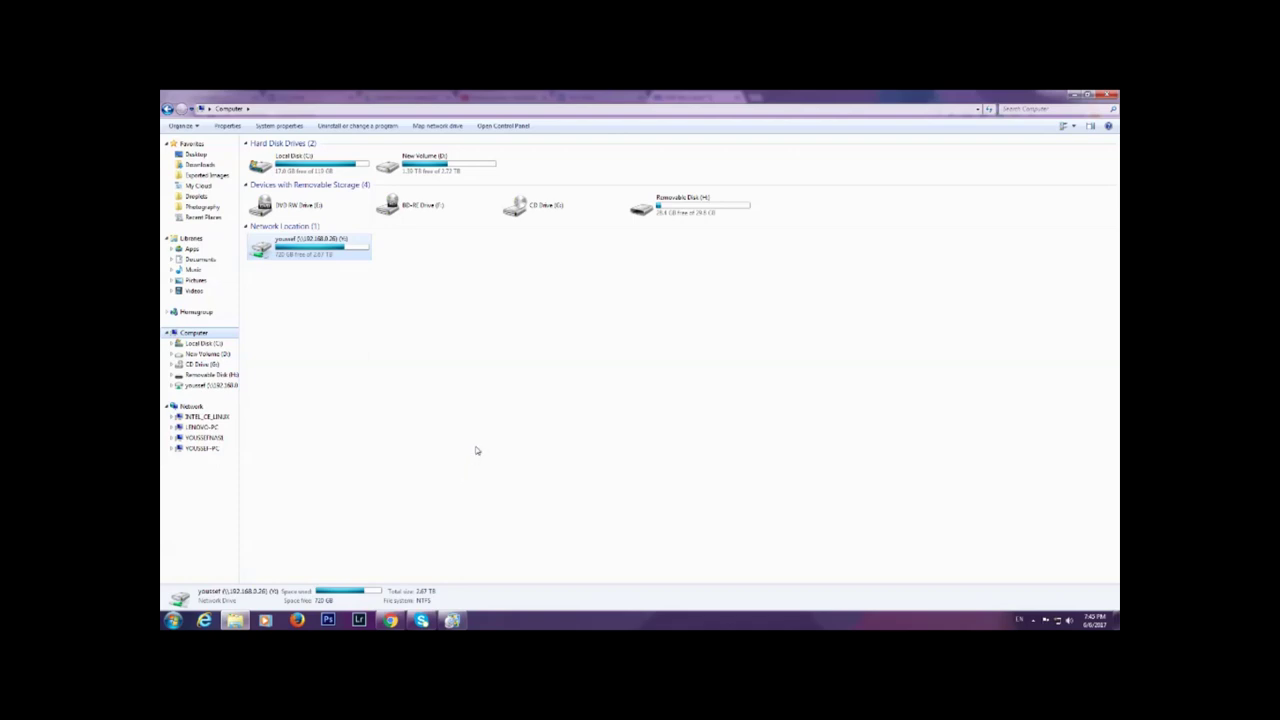
left_click(173, 617)
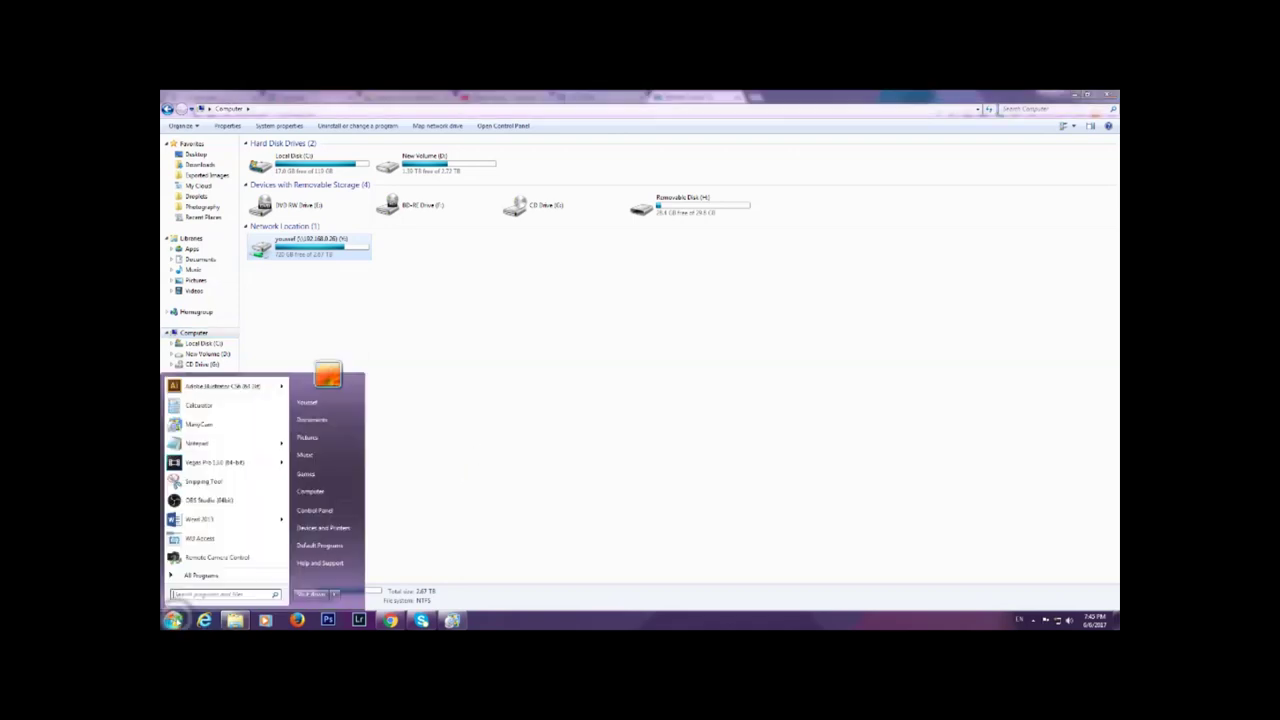
- Go through Control Panel and User Accounts and Family Safety to Credential Manager's stored 192.168.0.26 credential
left_click(336, 510)
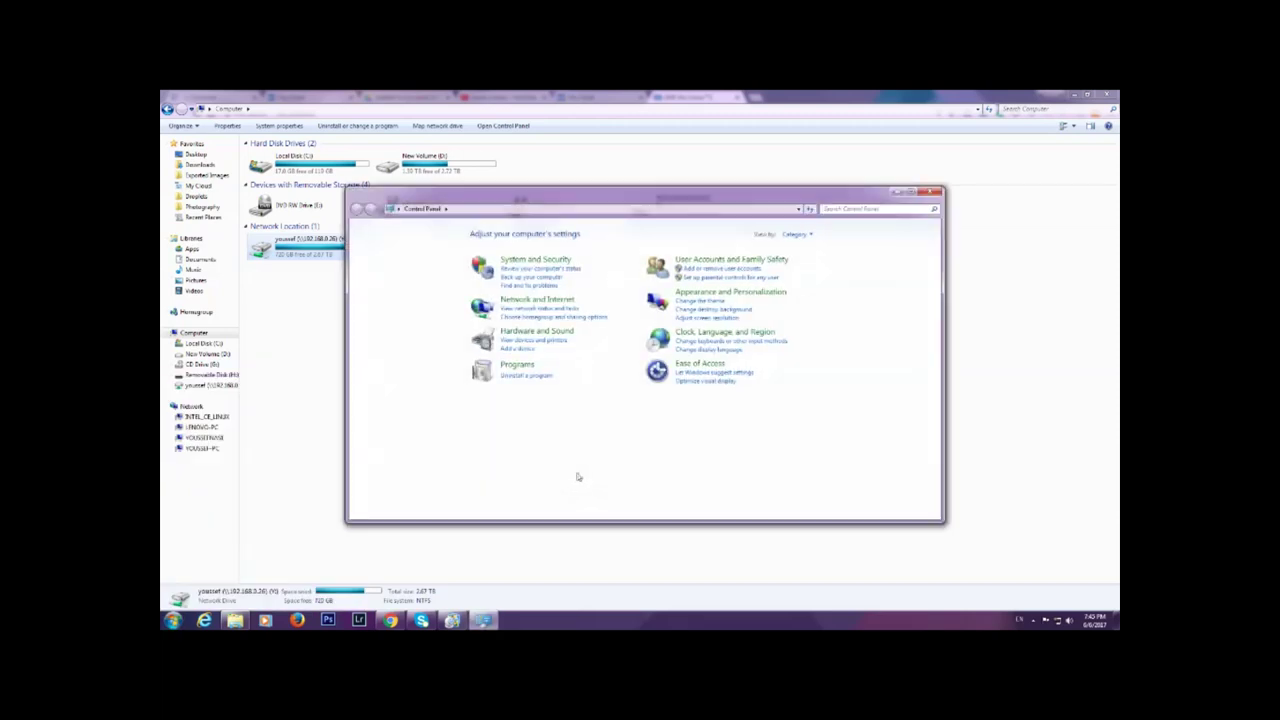
left_click(730, 260)
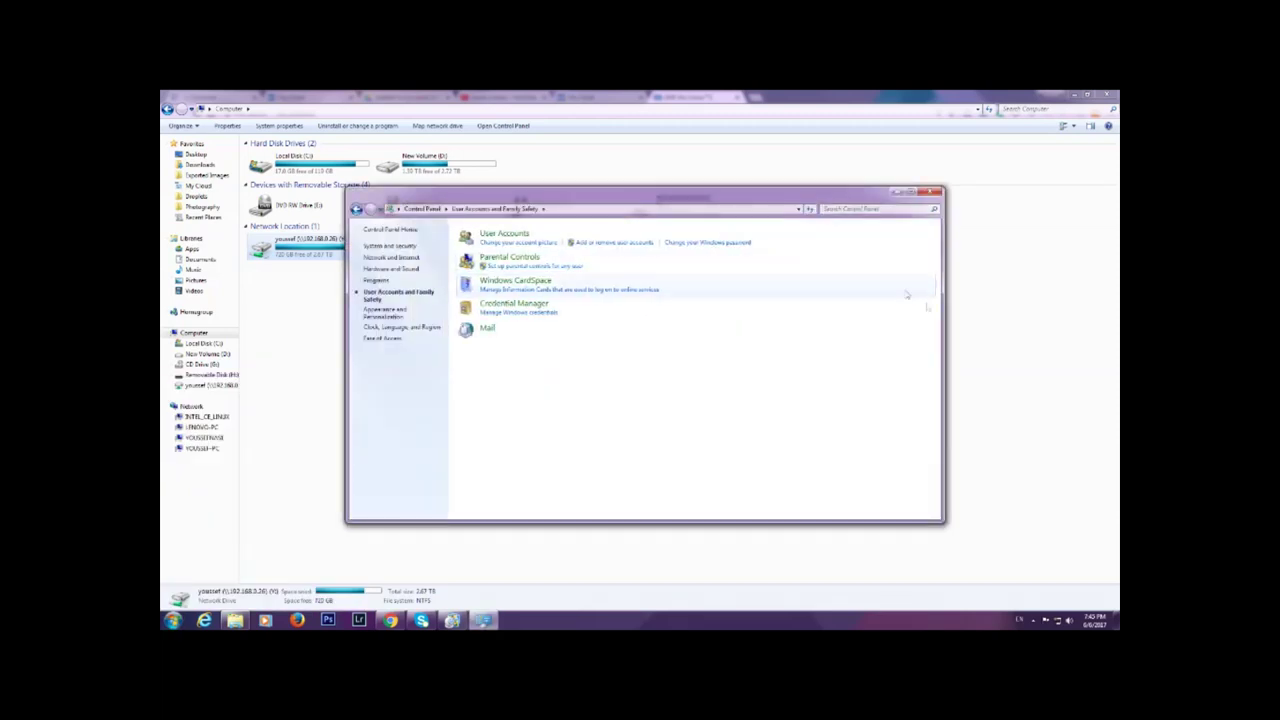
left_click(515, 309)
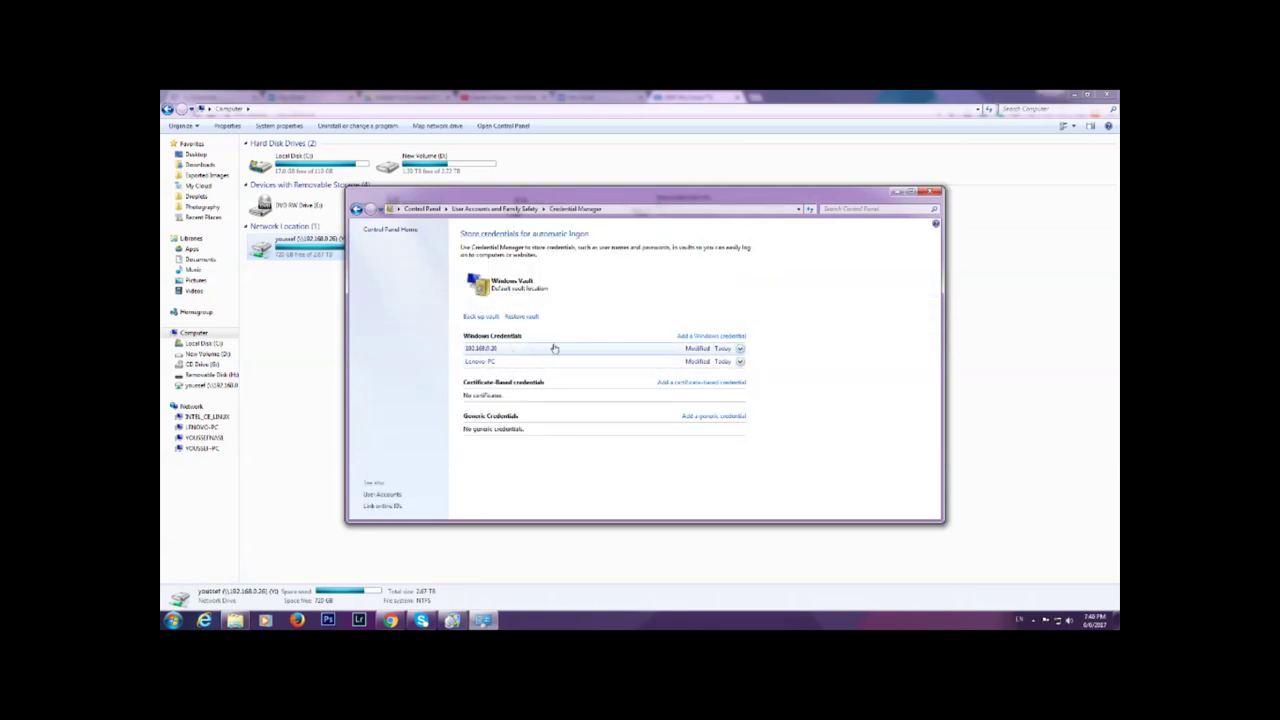
left_click(695, 340)
- Cancel the new credential's address, user name and password entry, close Credential Manager, and view Network
left_click(642, 271)
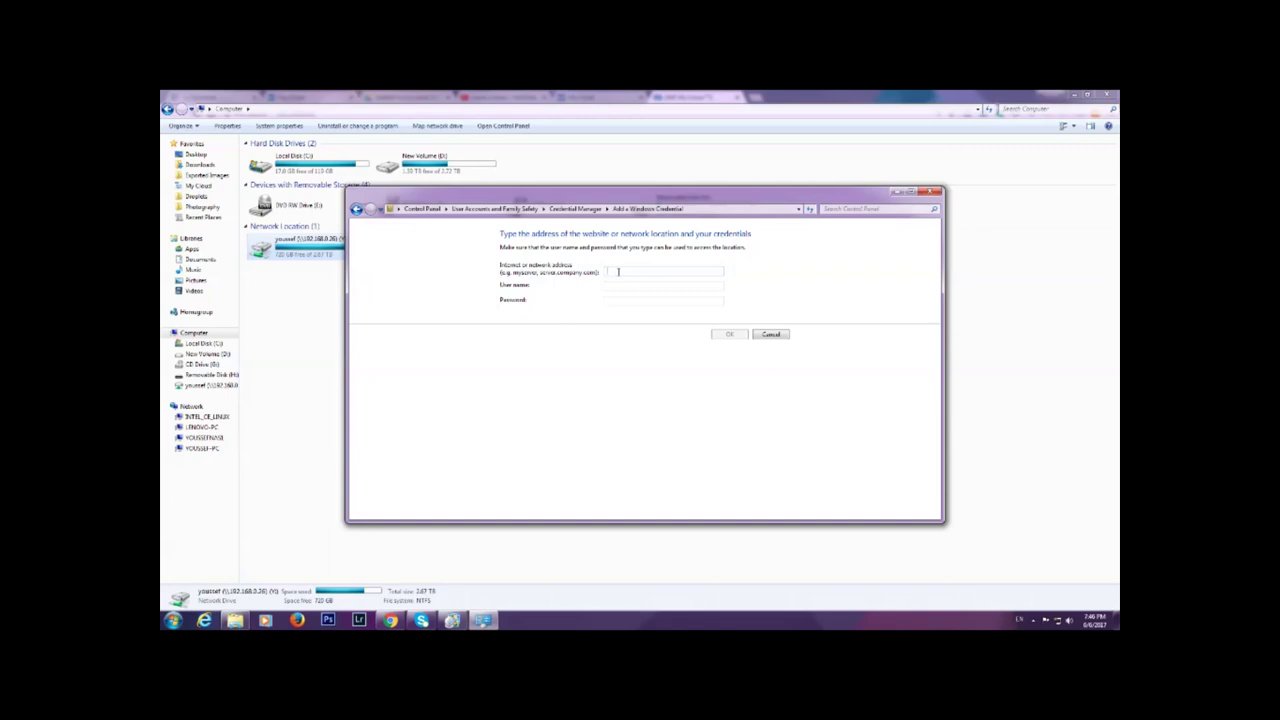
left_click(614, 284)
left_click(614, 301)
left_click(771, 334)
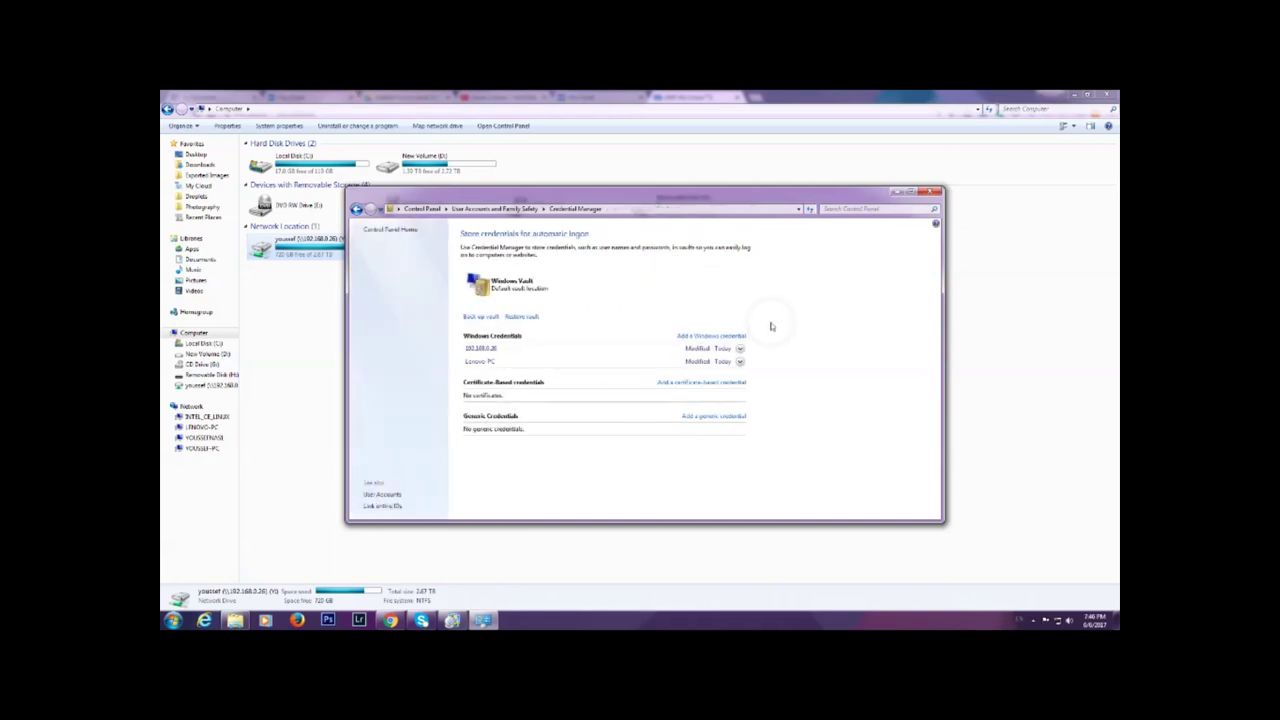
left_click(933, 190)
left_click(192, 406)
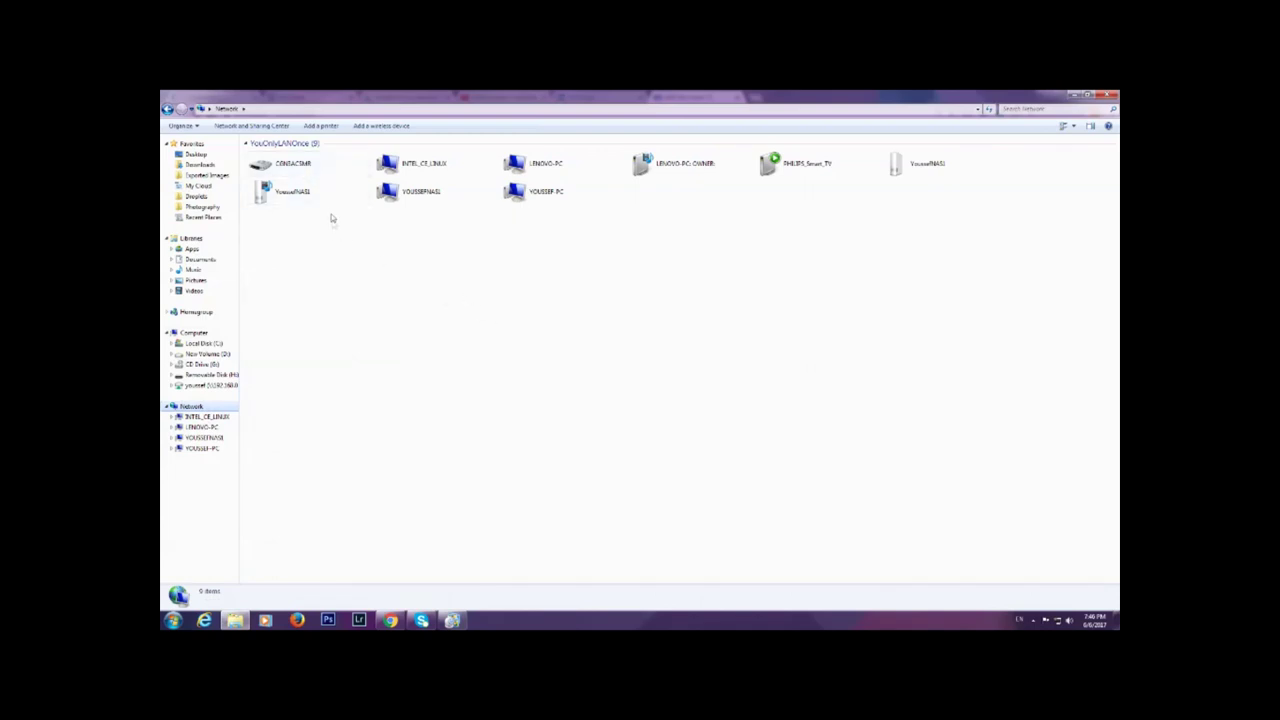
- Select the NAS, then open LENOVO-PC to see its three shared folders
left_click(917, 173)
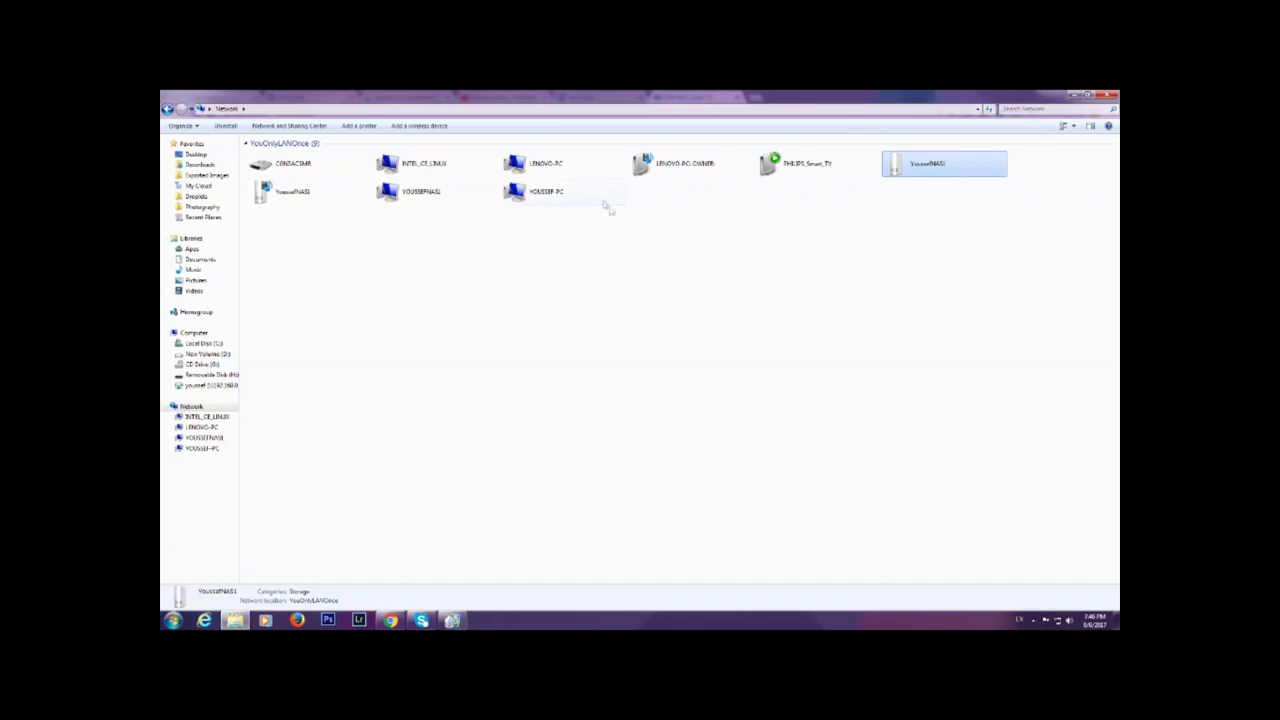
left_click(535, 170)
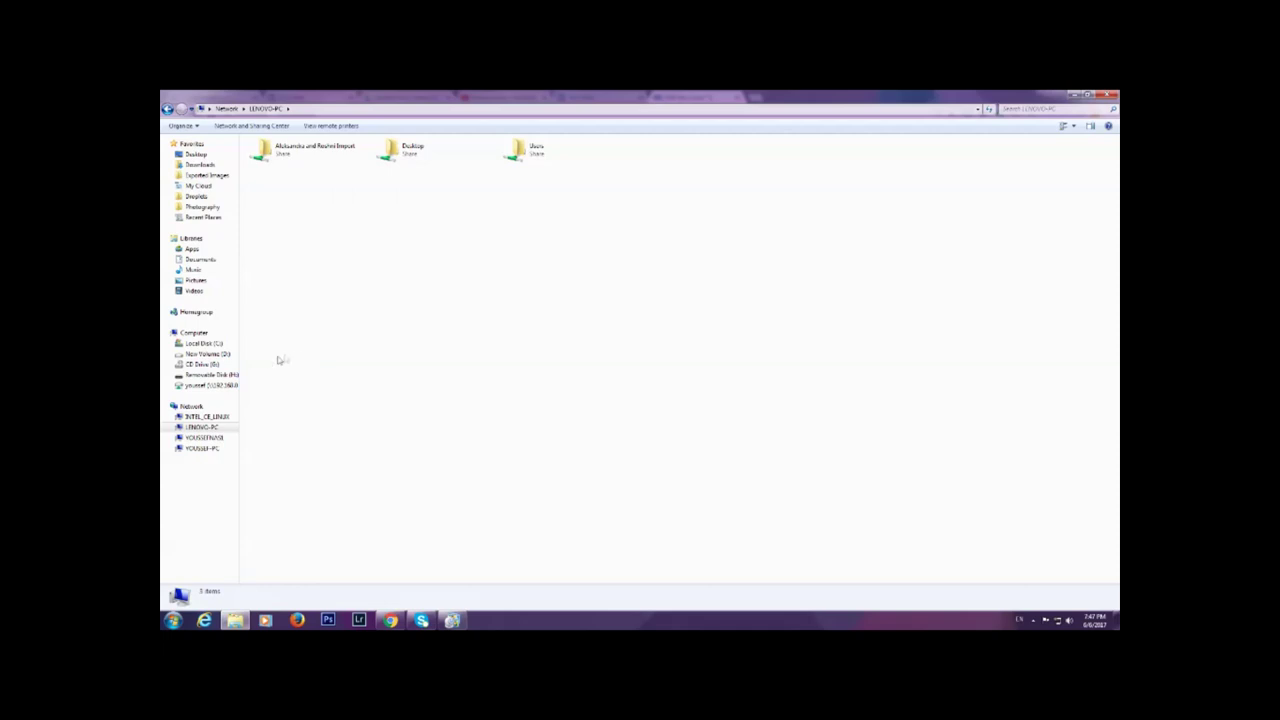
- Open the LR CA1 Primary2 WORKING folder on New Volume (D:) and select the Primary-2 Working version catalog
left_click(205, 354)
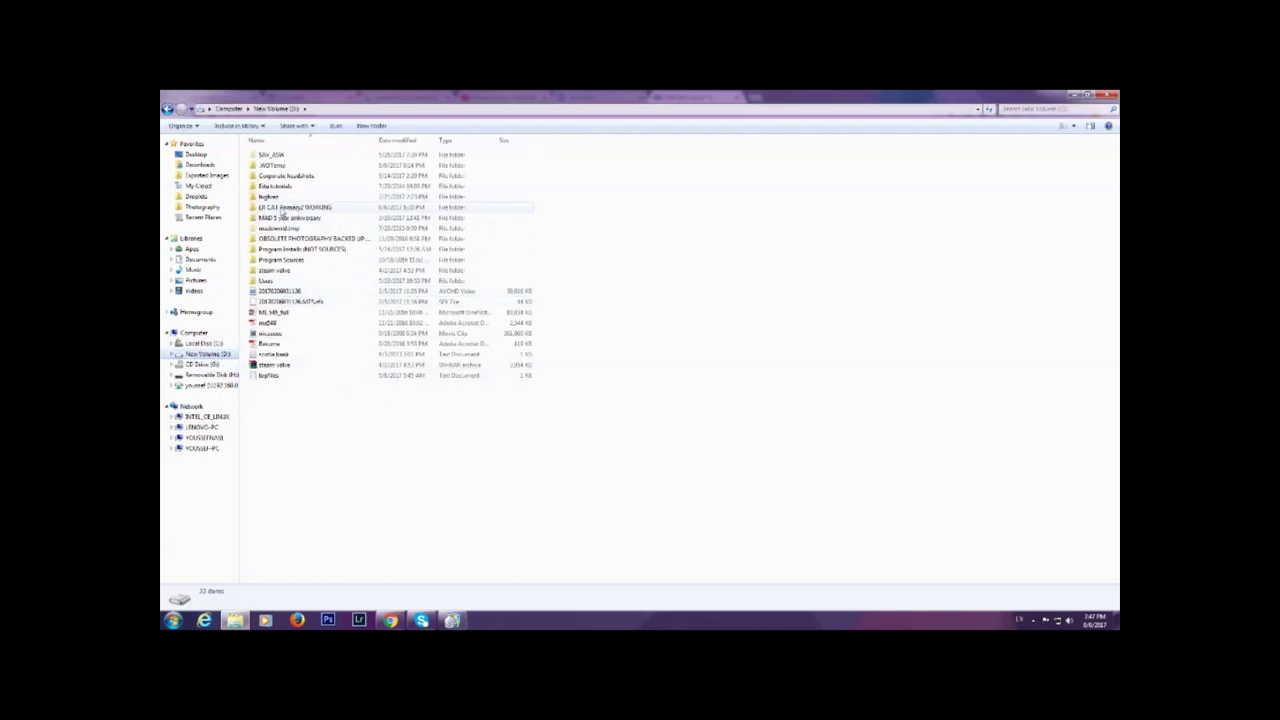
left_click(336, 207)
left_click(336, 207)
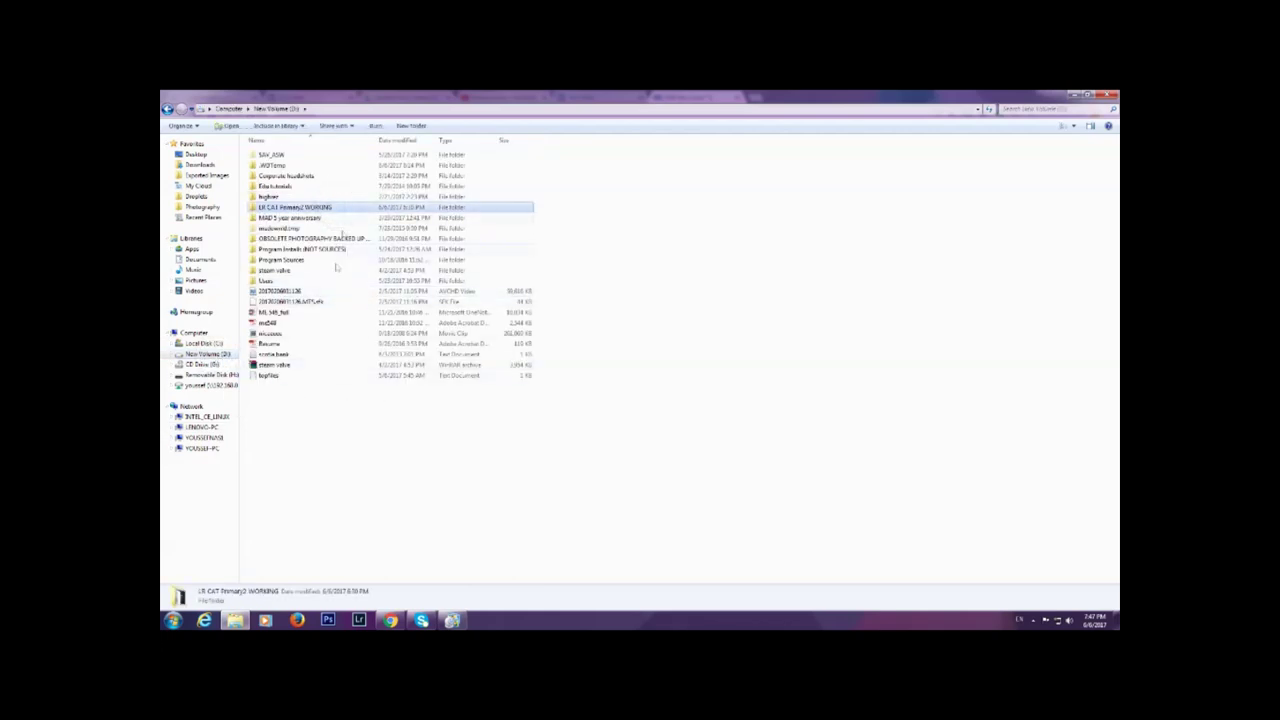
double_click(349, 209)
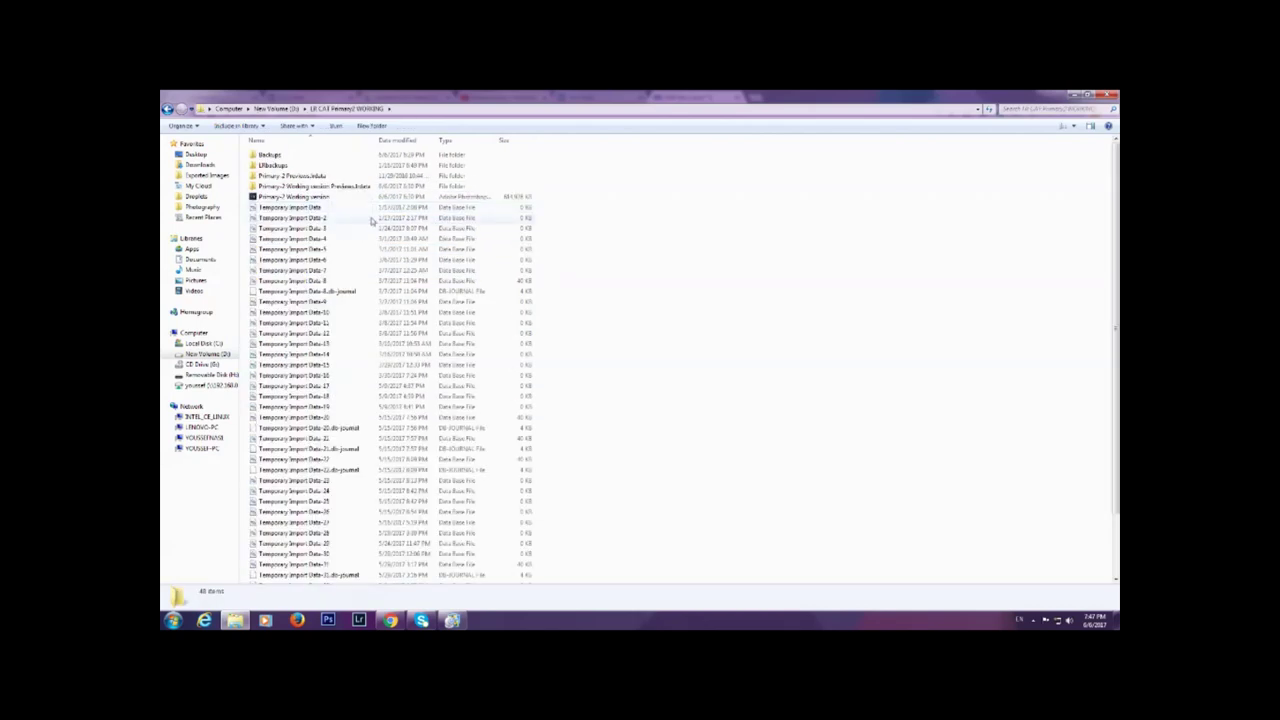
left_click(330, 197)
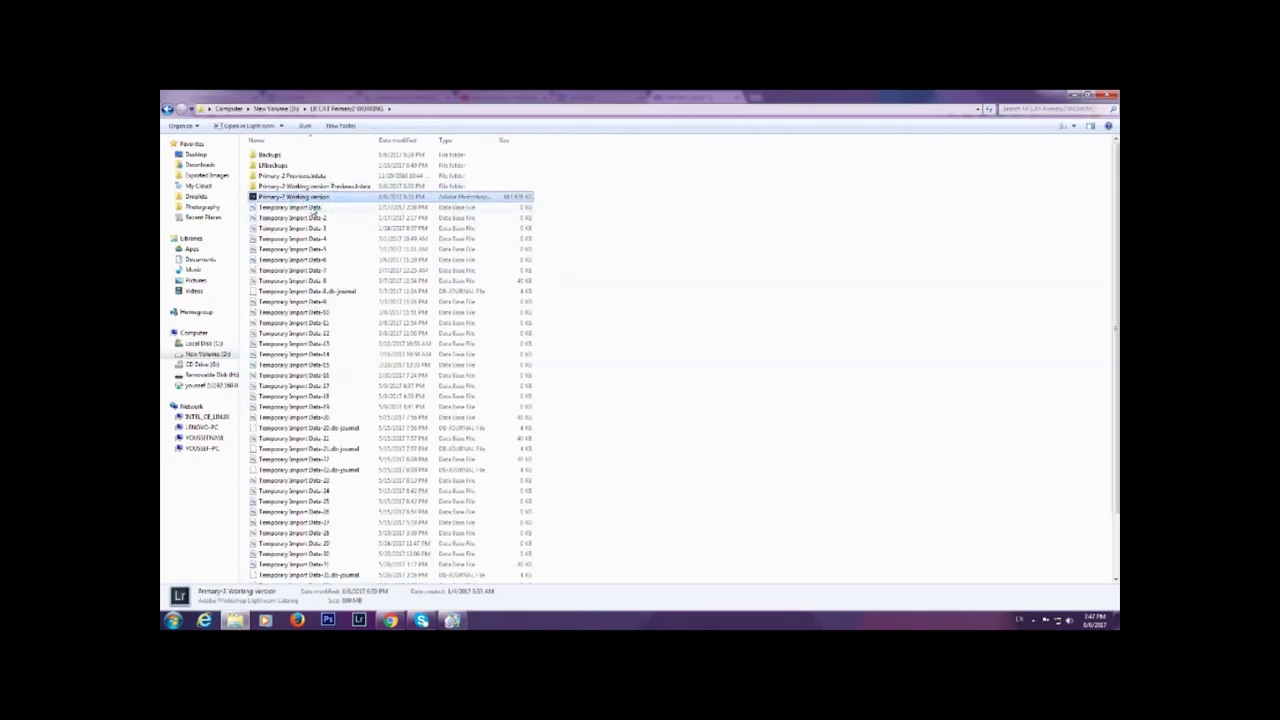